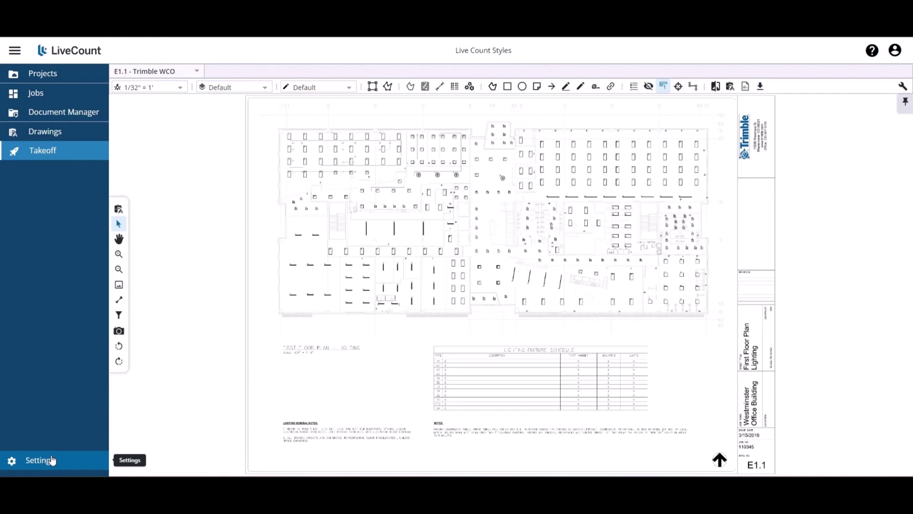
Step: Go to Manage Styles from the style dropdown in the takeoff toolbar
left_click(335, 91)
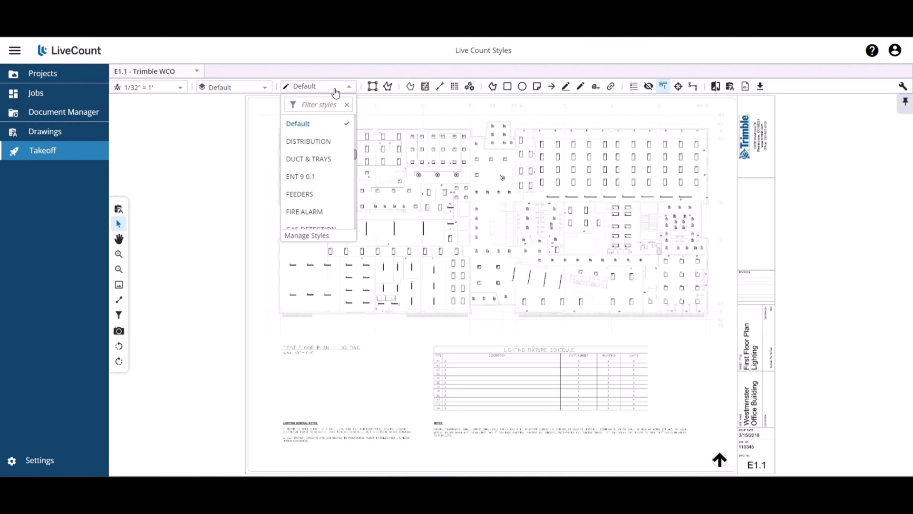
left_click(306, 235)
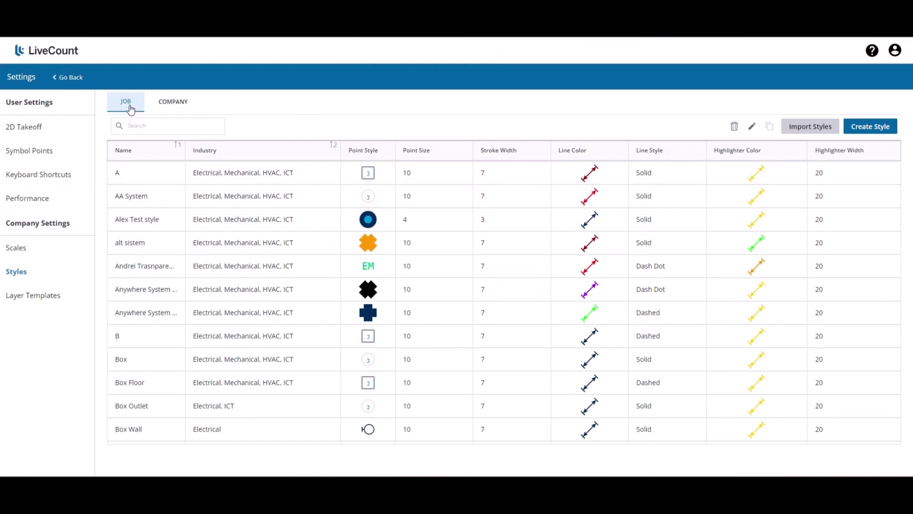
left_click(171, 108)
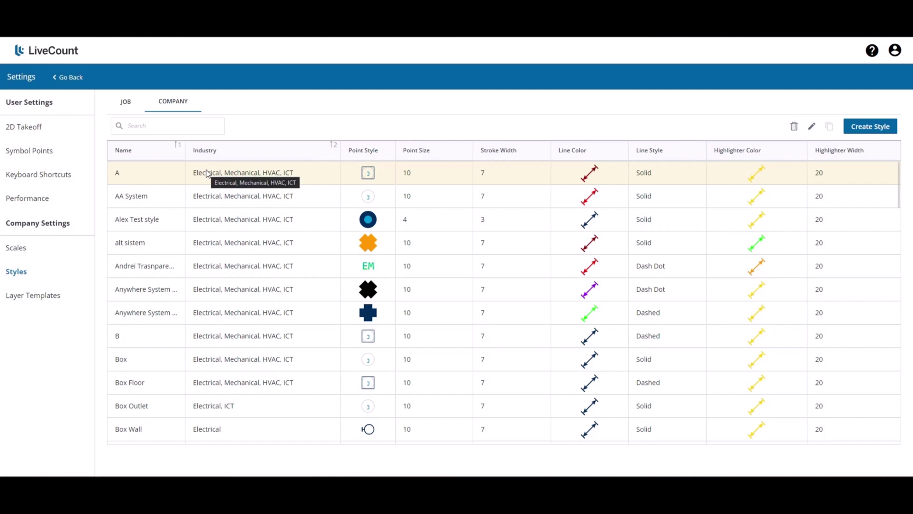
left_click(133, 104)
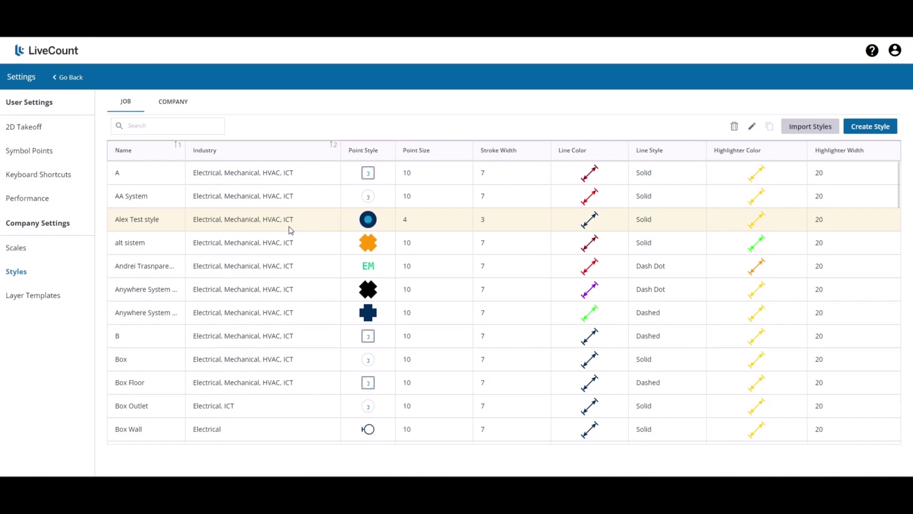
left_click(180, 103)
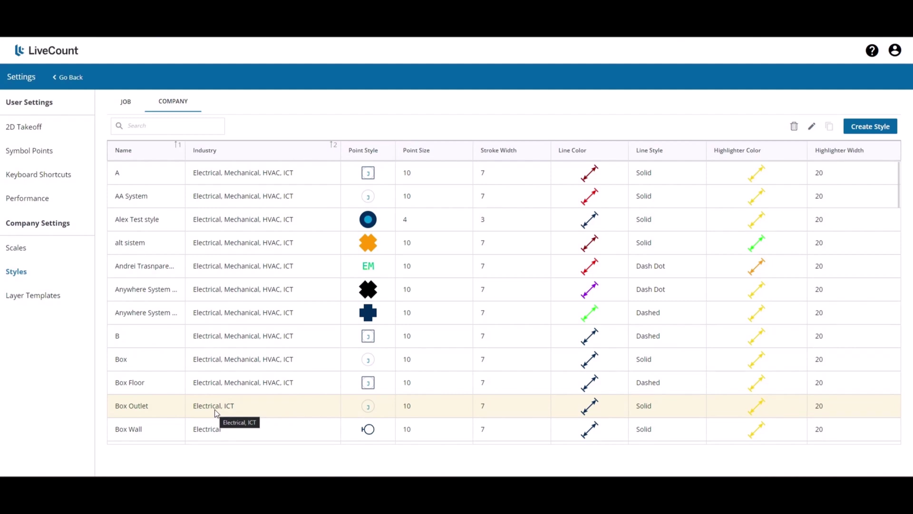
left_click(136, 107)
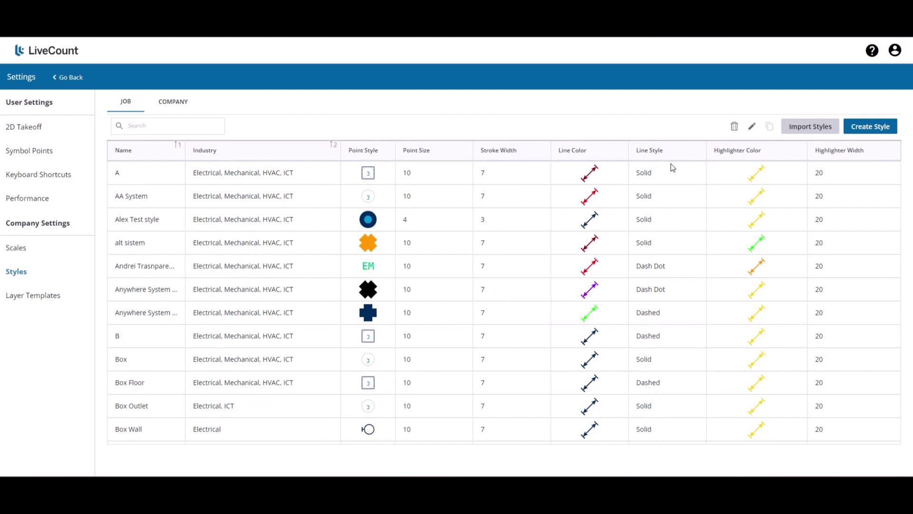
Step: Start a new job style named Demo Style for Mechanical, Electrical, HVAC and ICT
left_click(861, 131)
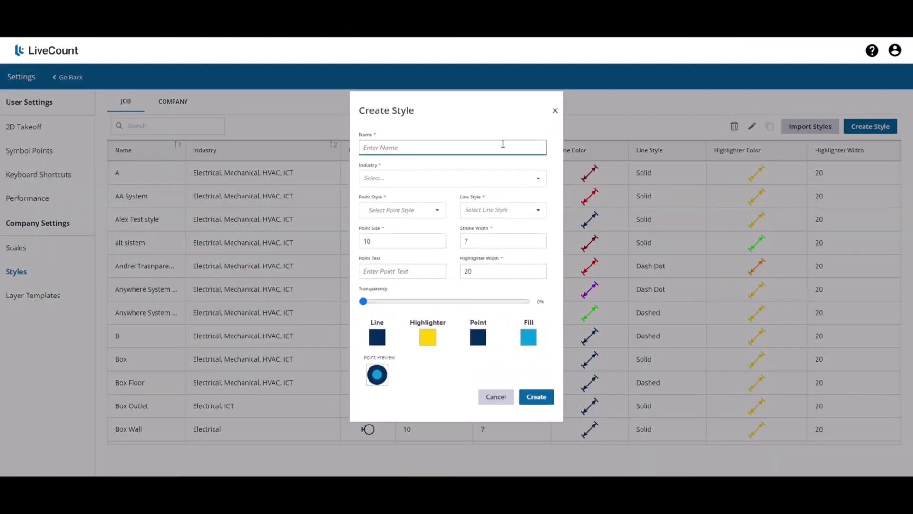
type("Demo Sry")
type("tyle")
key("Tab")
left_click(531, 178)
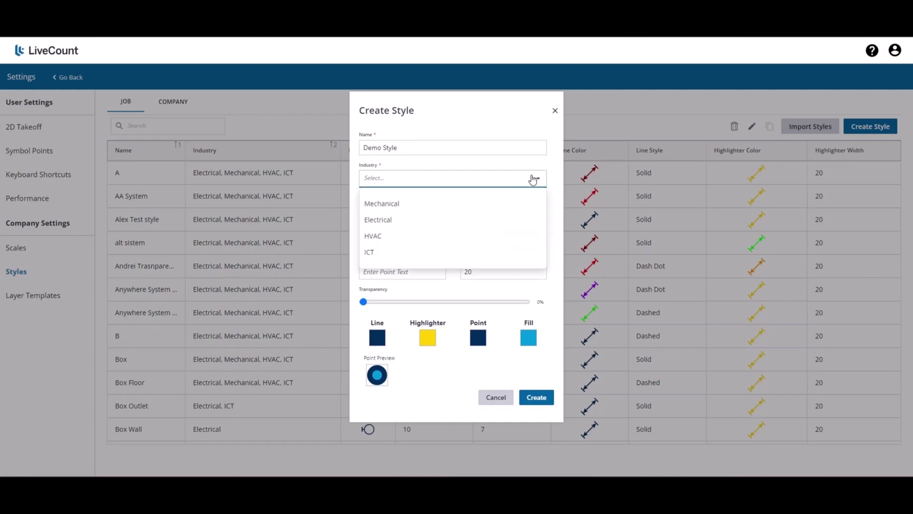
left_click(471, 202)
left_click(465, 184)
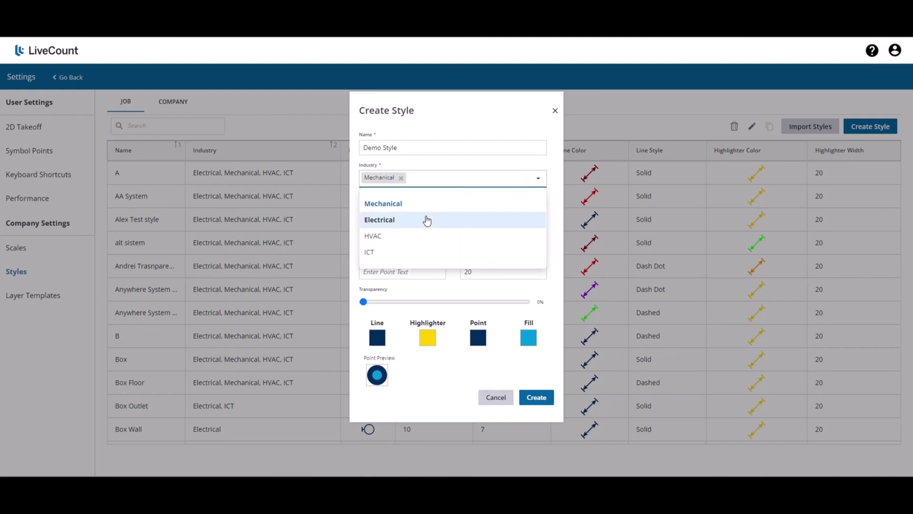
left_click(427, 219)
left_click(451, 185)
left_click(404, 237)
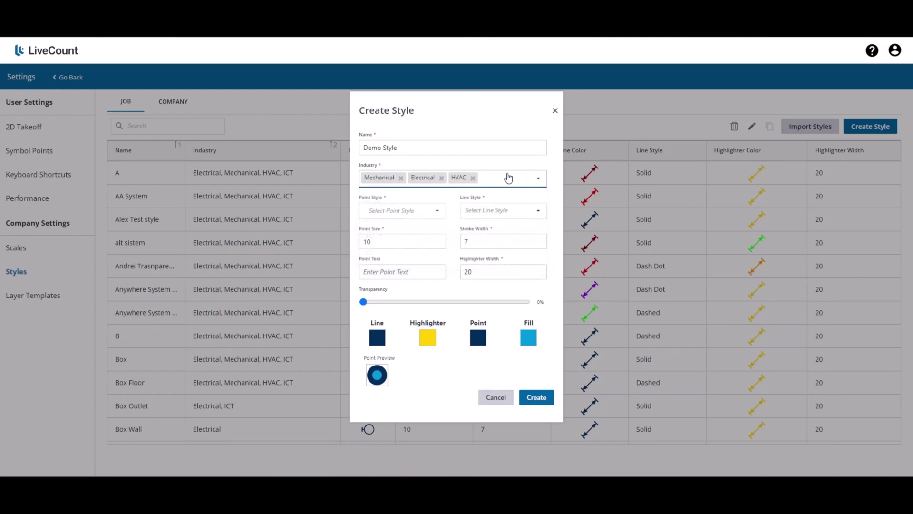
left_click(508, 179)
left_click(406, 250)
Step: Set the style's point symbol to Circle and line style to Solid
left_click(415, 213)
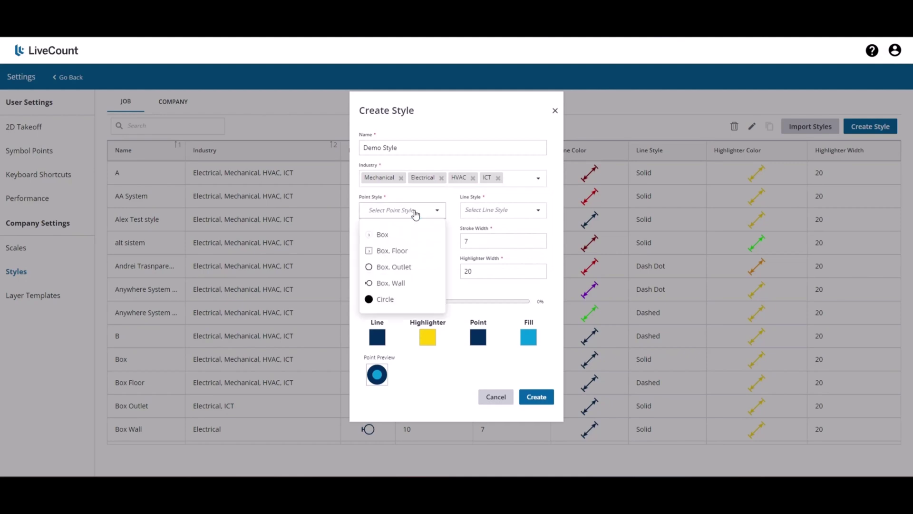
left_click(393, 299)
left_click(504, 215)
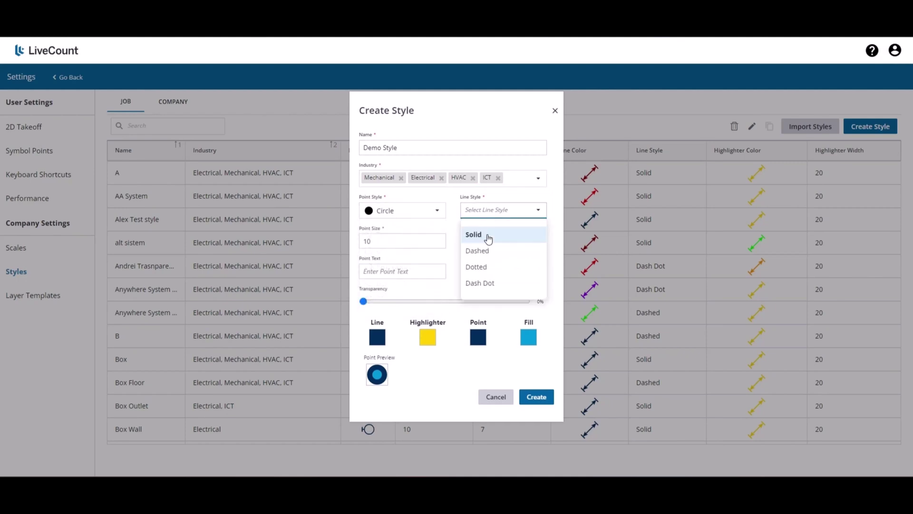
left_click(488, 237)
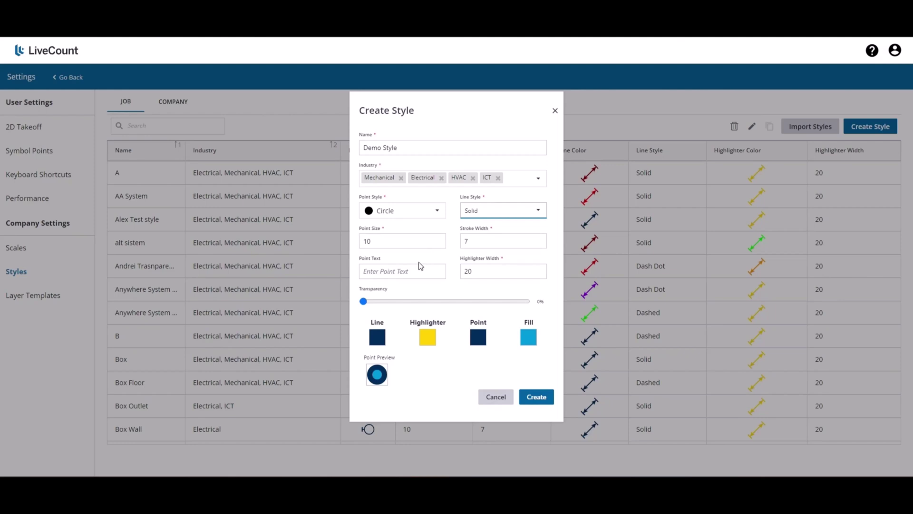
Step: Colour the style with red lines, green highlighter, cyan points and black fill
left_click(379, 338)
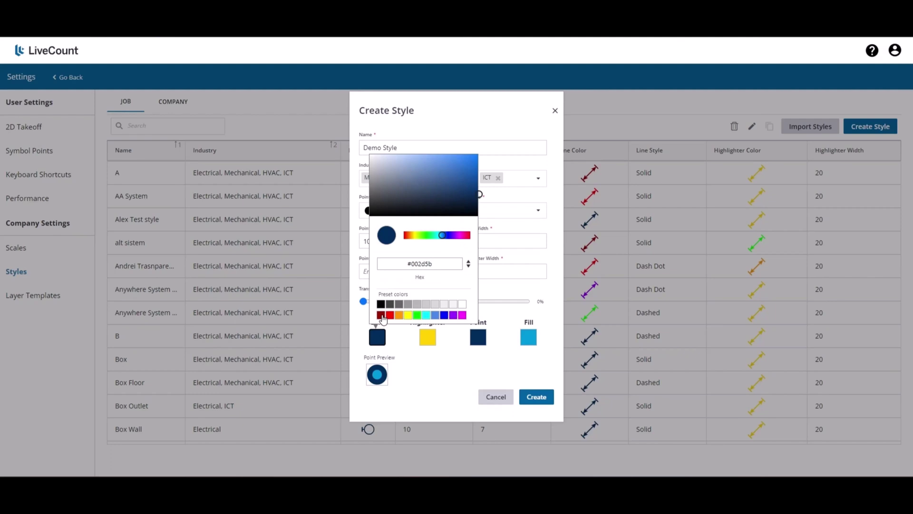
left_click(390, 315)
left_click(427, 338)
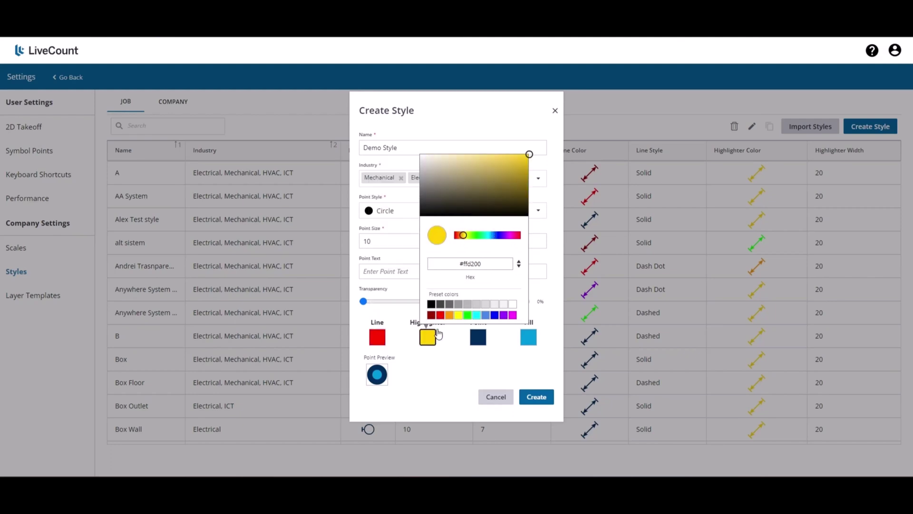
left_click(468, 315)
left_click(478, 337)
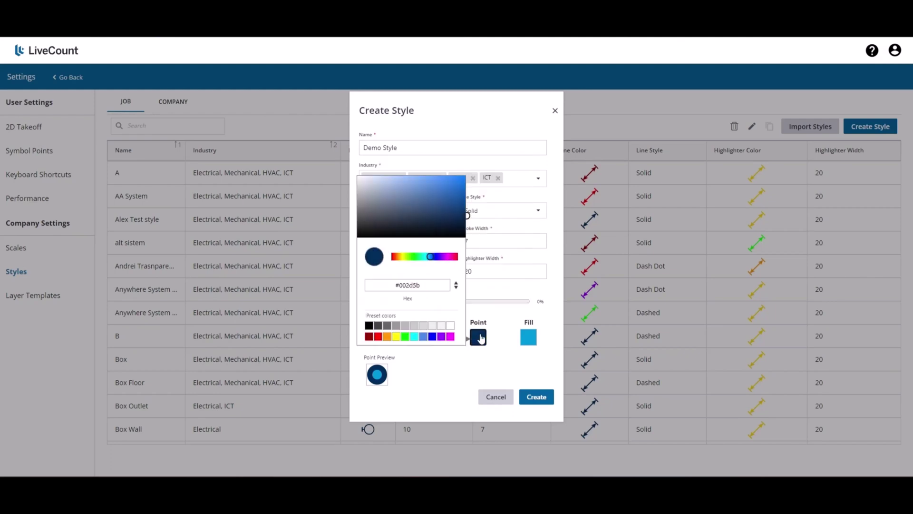
left_click(414, 336)
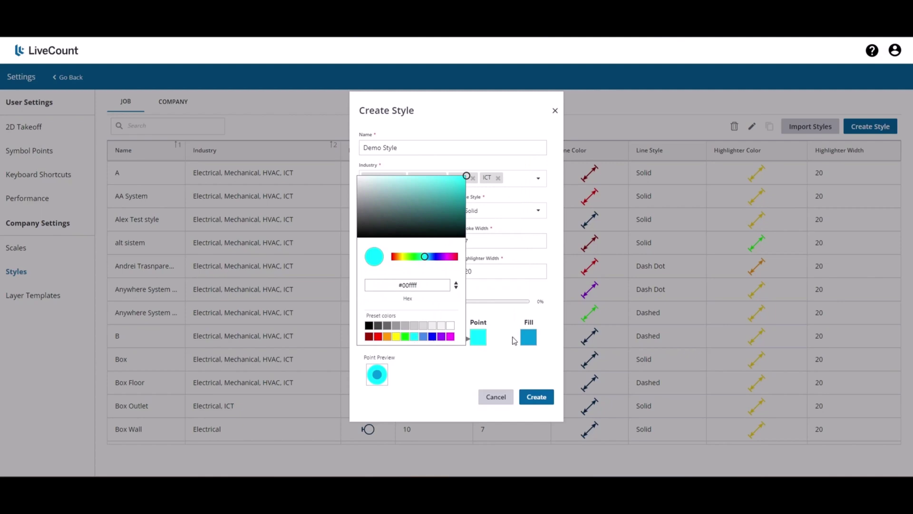
left_click(526, 338)
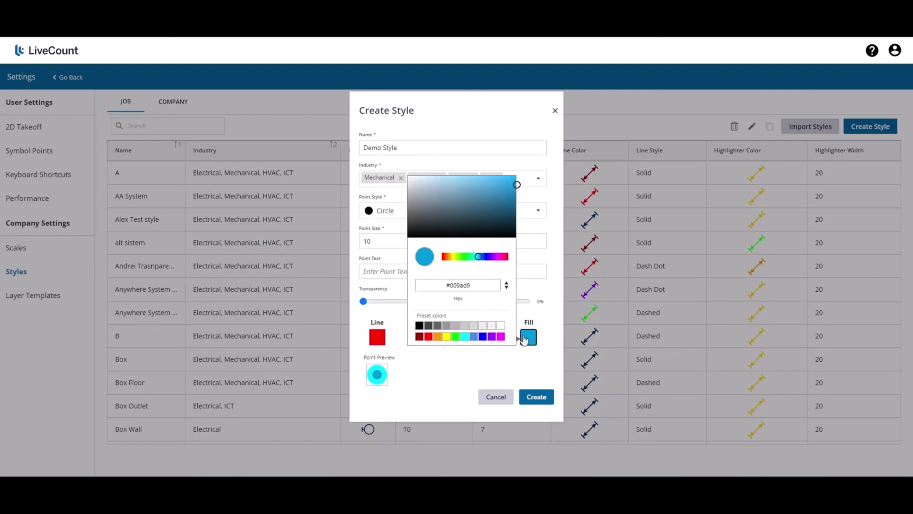
left_click(419, 325)
left_click(438, 366)
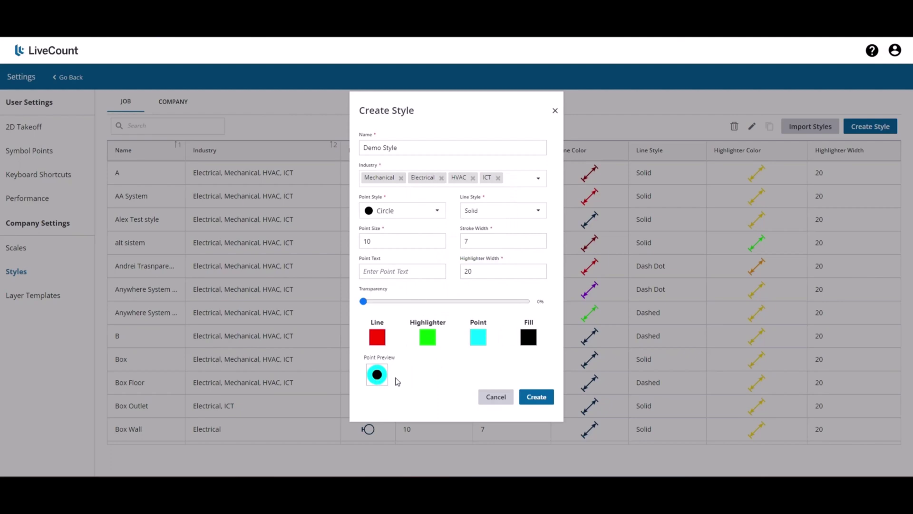
Step: Switch the point symbol to Triangle and create Demo Style
left_click(439, 216)
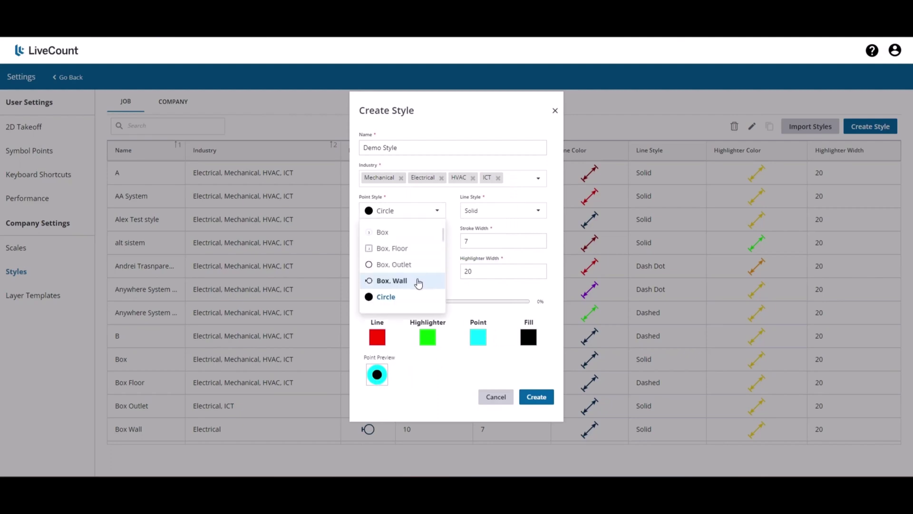
scroll(418, 281, "down", 10)
left_click(413, 285)
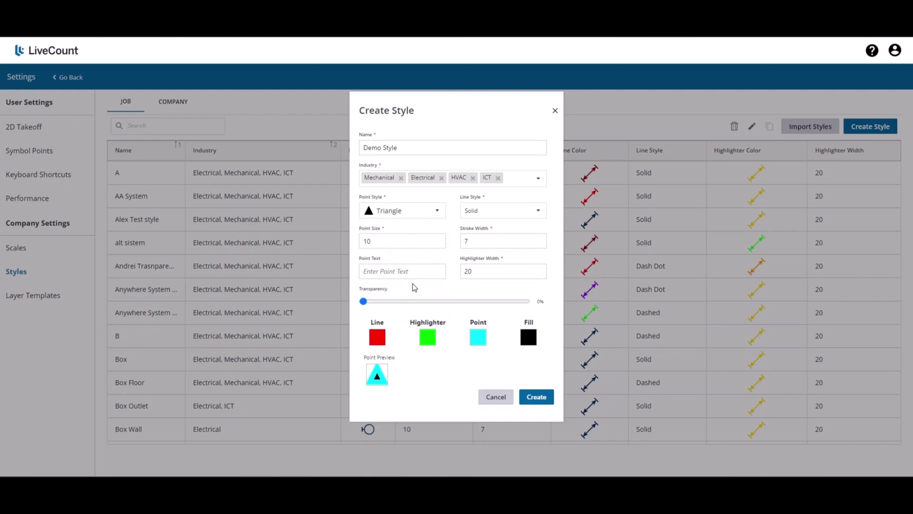
left_click(530, 397)
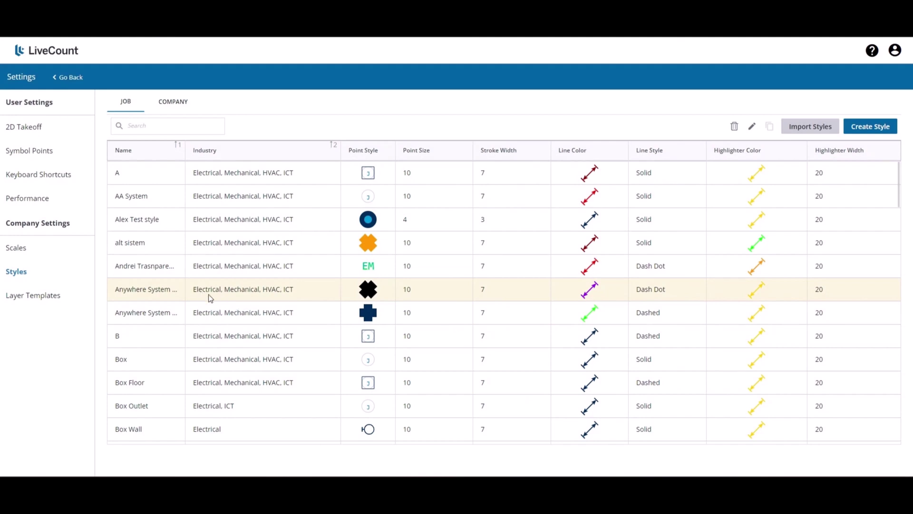
left_click(158, 182)
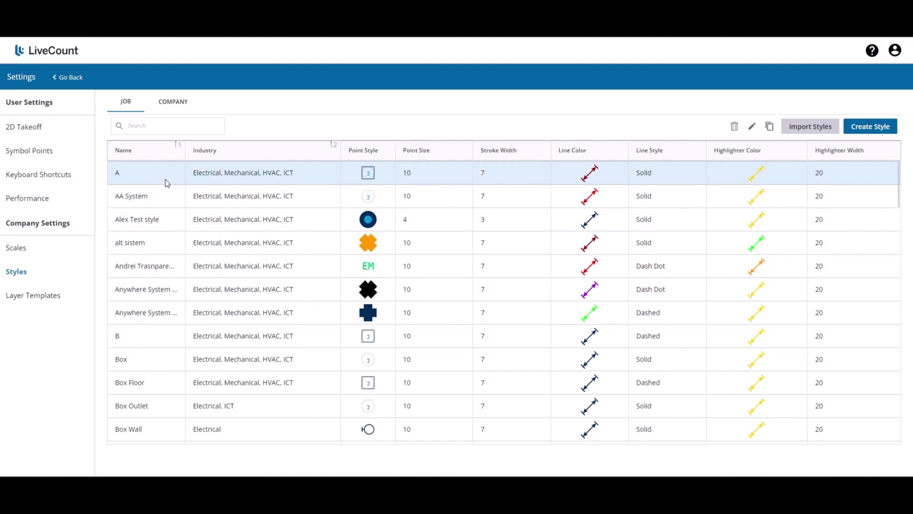
left_click(752, 129)
left_click(455, 150)
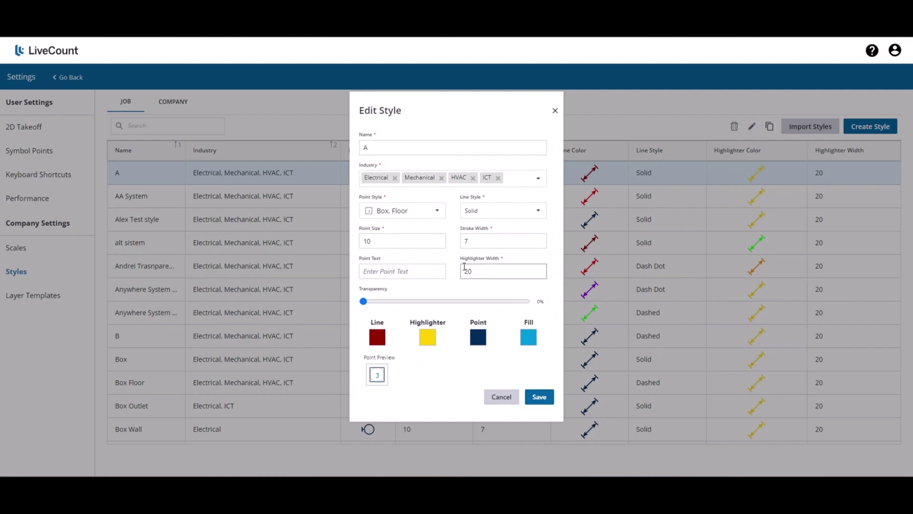
left_click(499, 397)
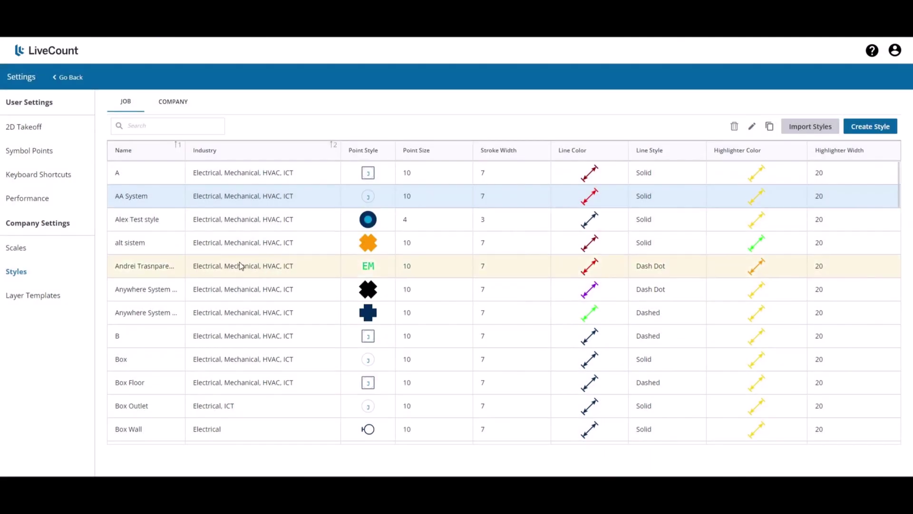
Step: Permanently delete the Alex Test style from the job styles list
left_click(243, 222)
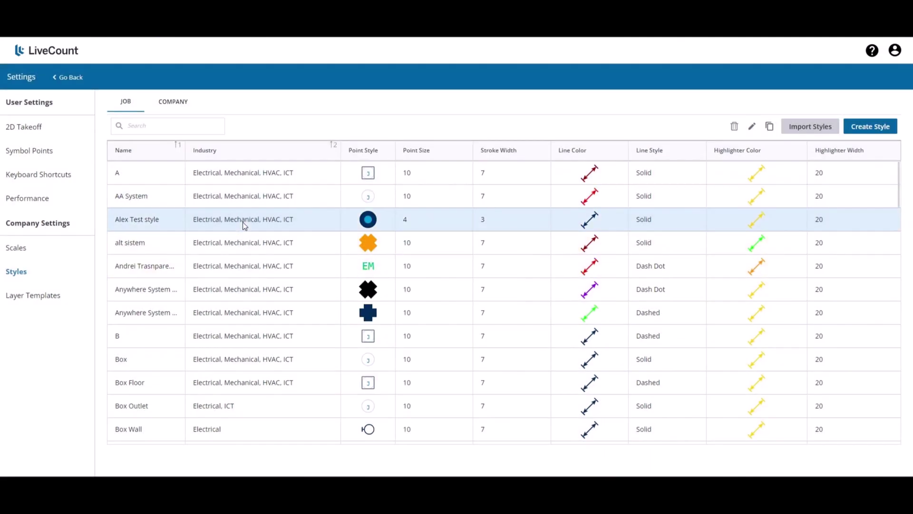
left_click(735, 132)
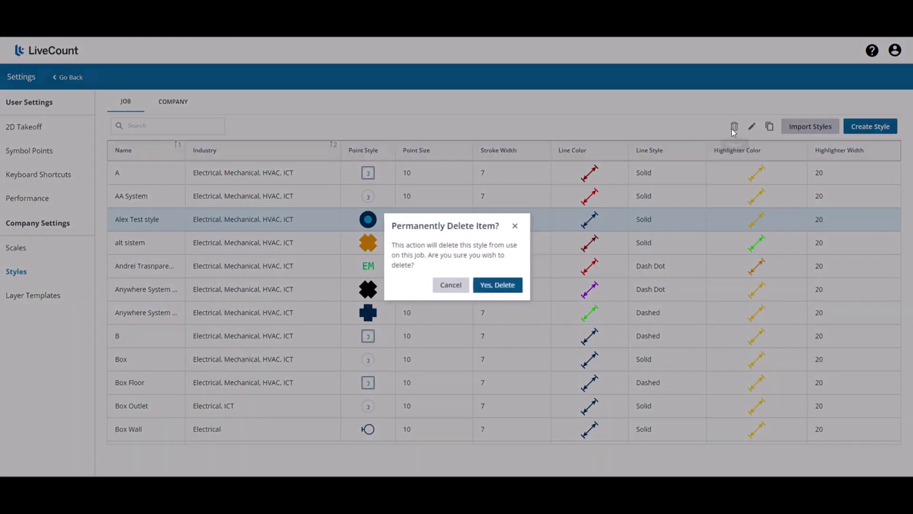
left_click(483, 285)
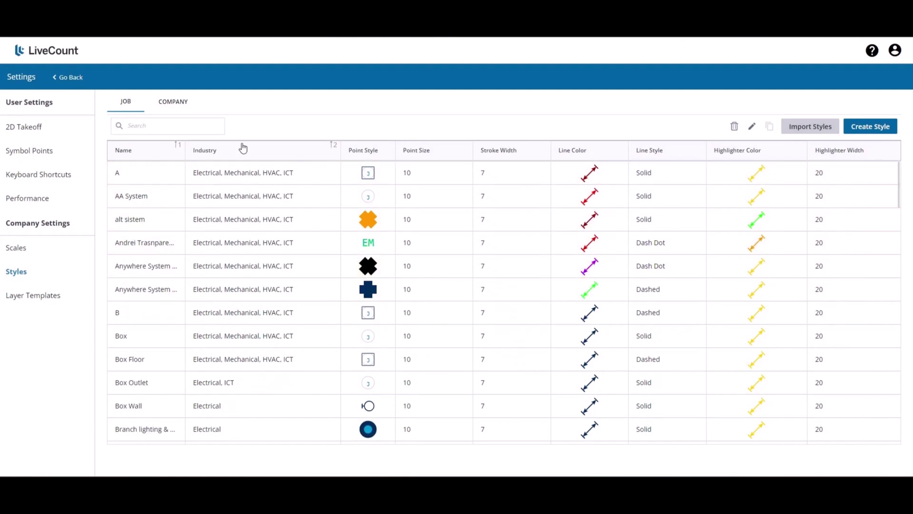
Step: On the Company tab, start a new style named 'Company Style AAA'
left_click(185, 105)
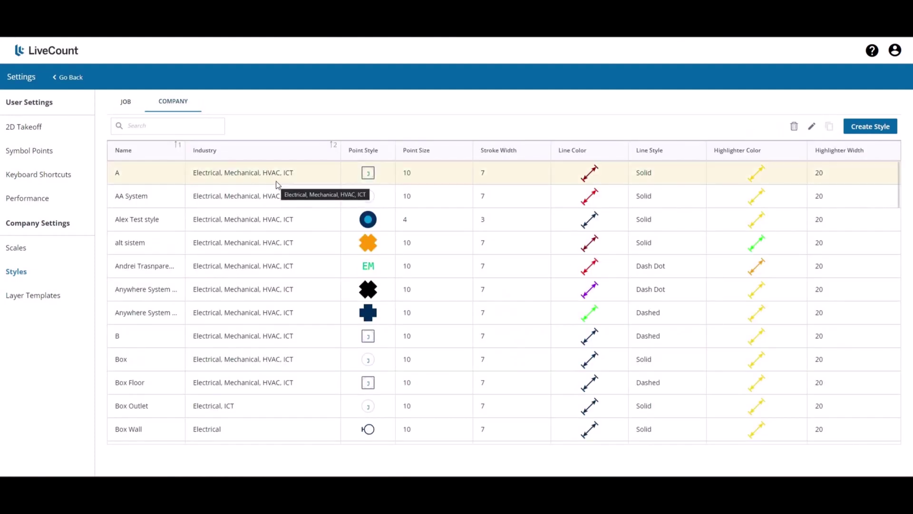
left_click(863, 126)
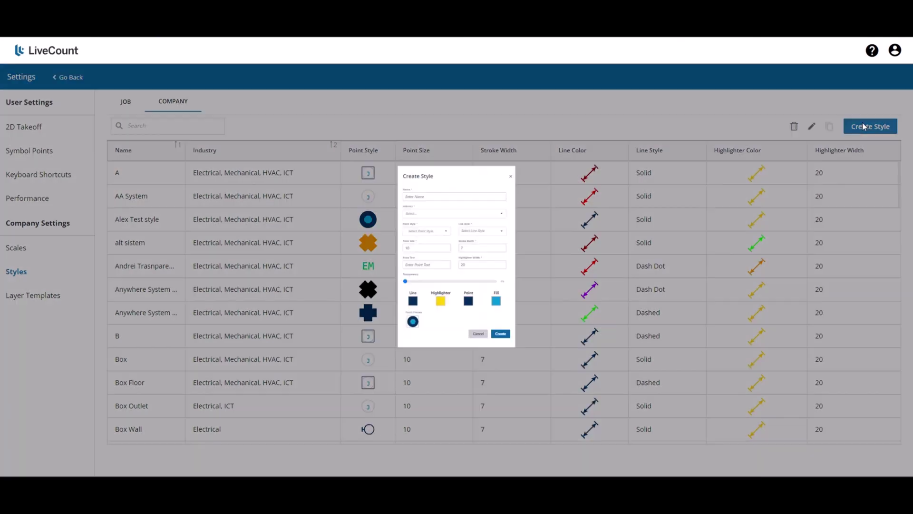
left_click(448, 147)
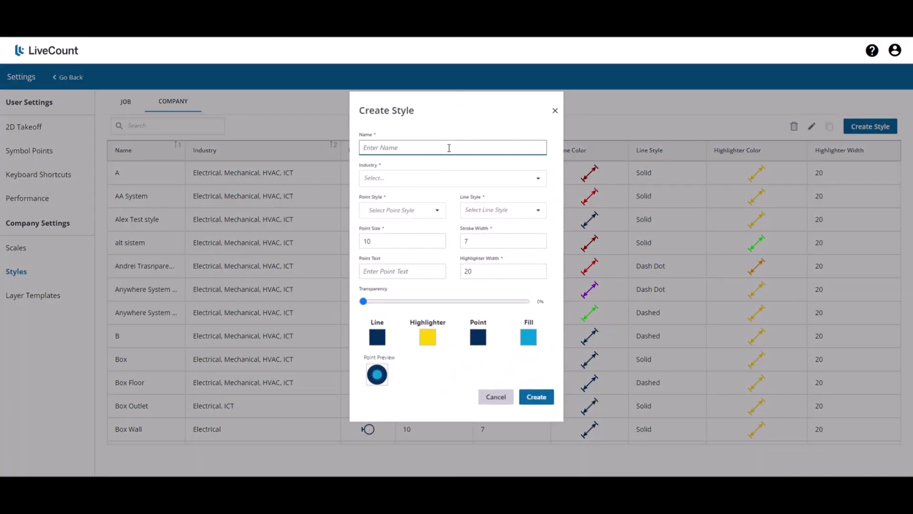
type("Company Style AAA")
Step: Assign the Mechanical, Electrical, HVAC and ICT industries to the style
left_click(431, 178)
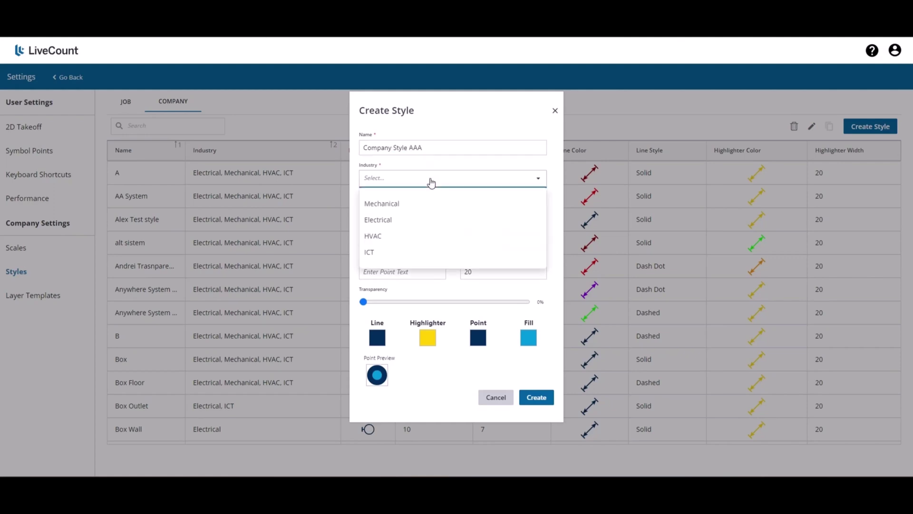
left_click(400, 203)
left_click(416, 180)
left_click(418, 219)
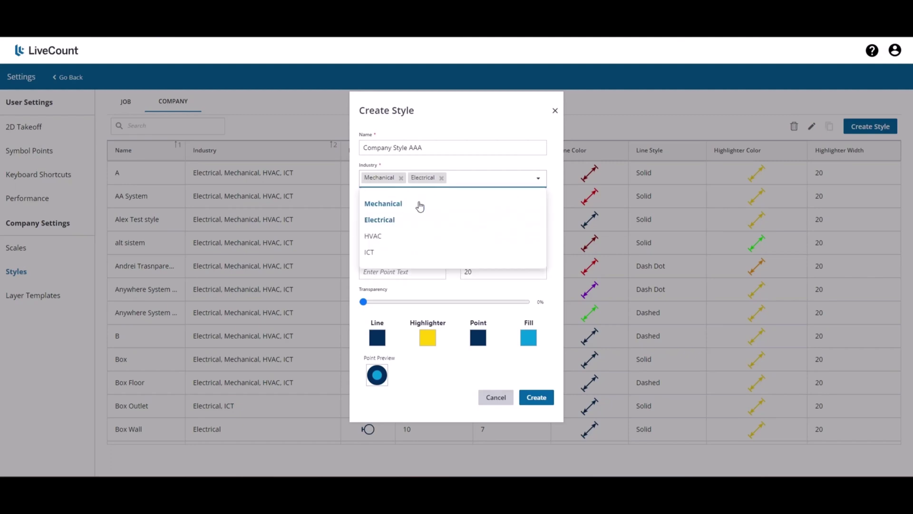
left_click(452, 179)
left_click(423, 236)
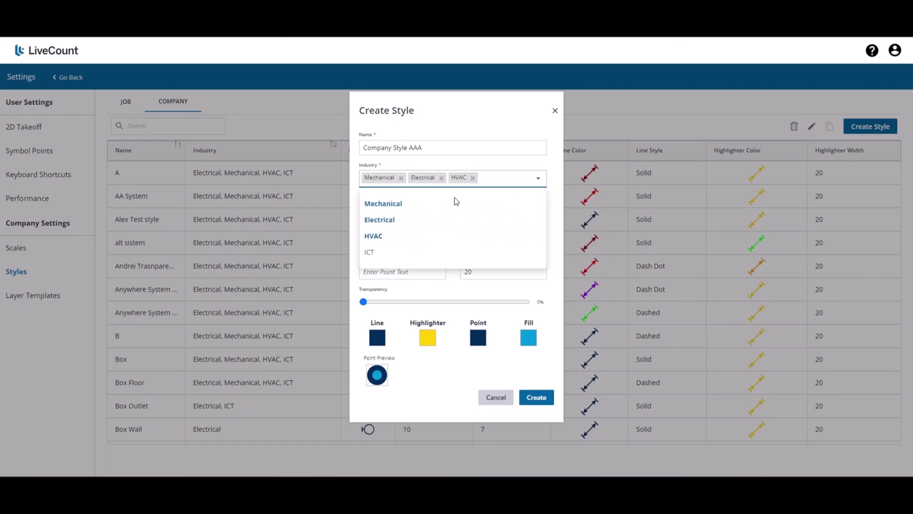
left_click(542, 180)
left_click(451, 250)
Step: Set Circle points and Solid lines, then create the company style
left_click(389, 210)
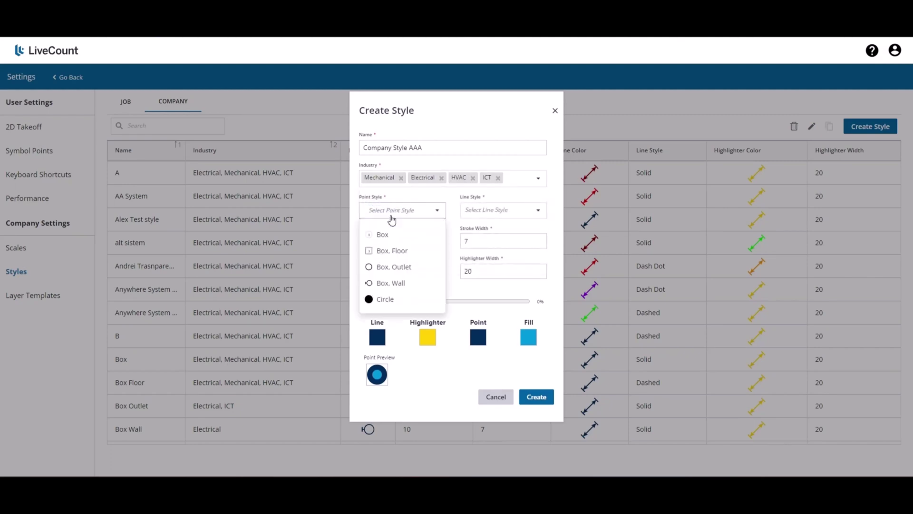
left_click(386, 299)
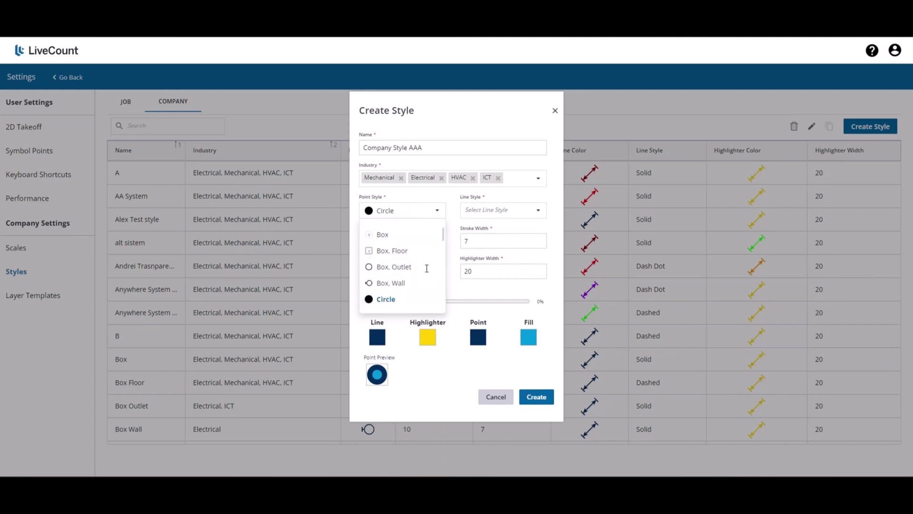
left_click(489, 209)
left_click(482, 234)
left_click(428, 147)
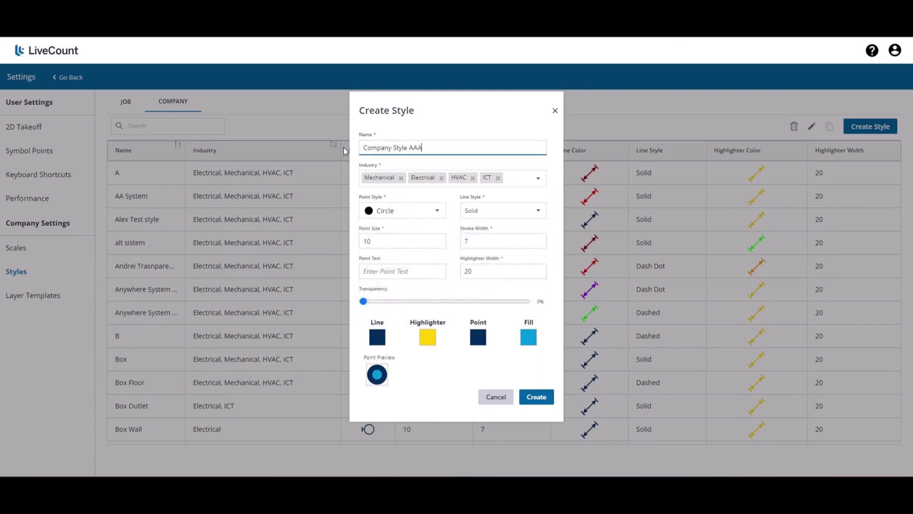
triple_click(425, 147)
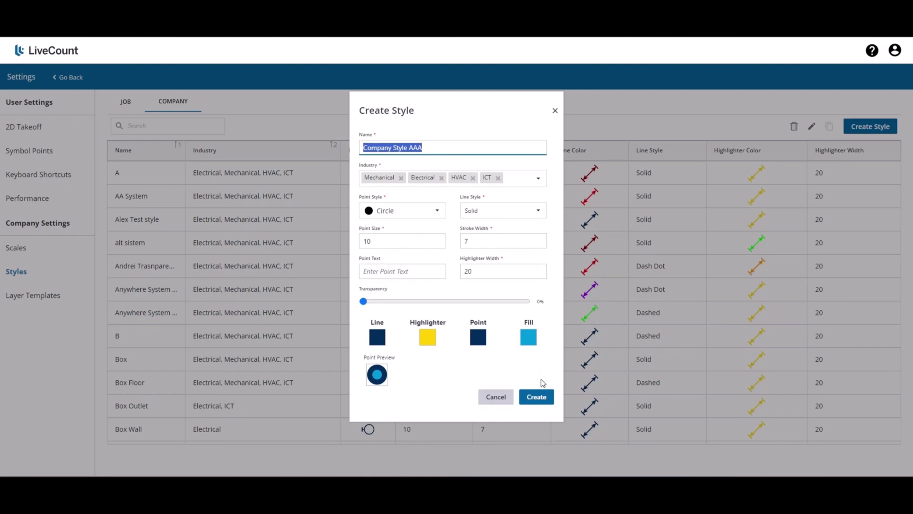
left_click(541, 399)
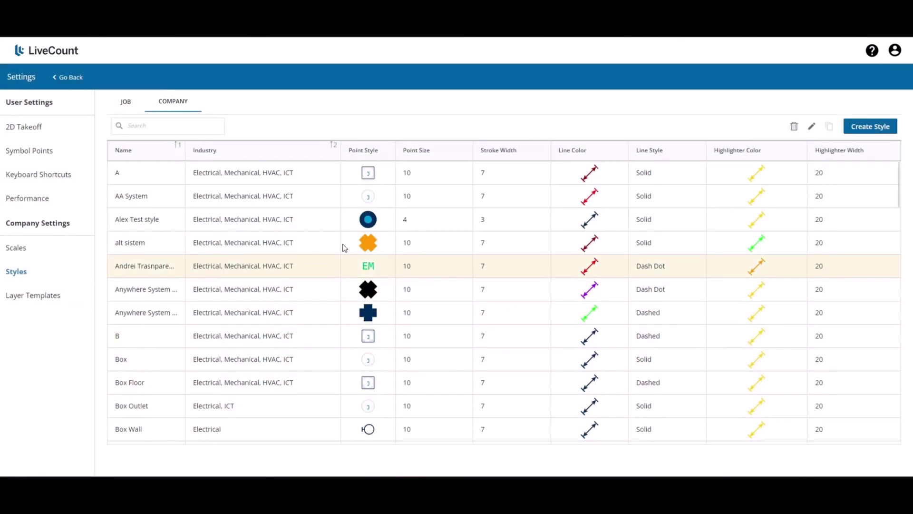
Step: Select company style A and confirm its permanent deletion for all users
left_click(278, 177)
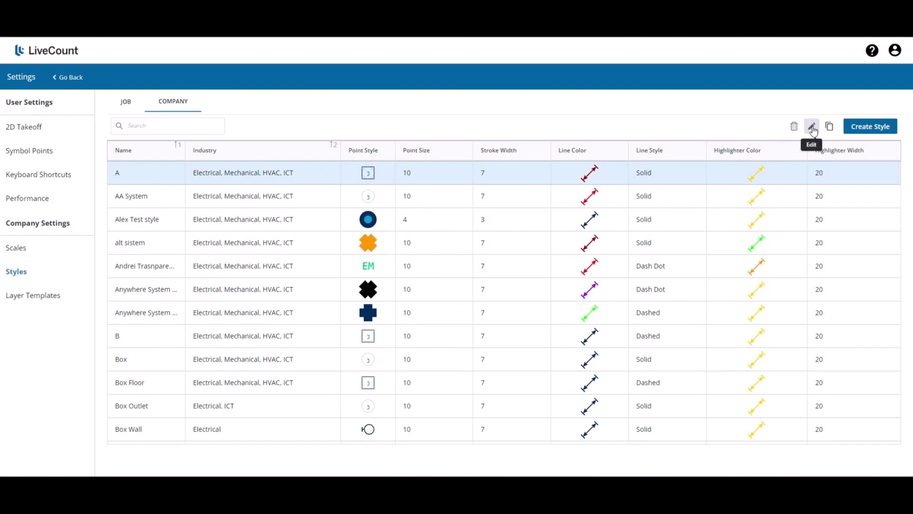
left_click(794, 127)
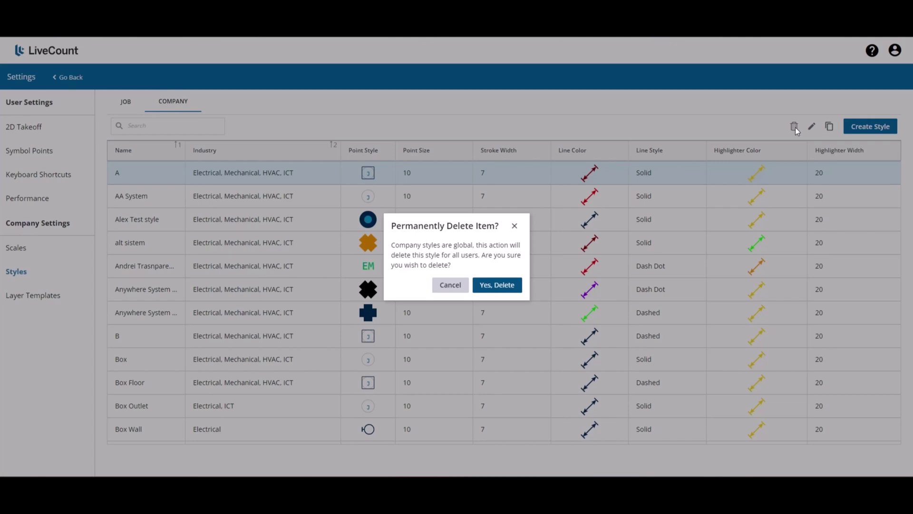
left_click(490, 285)
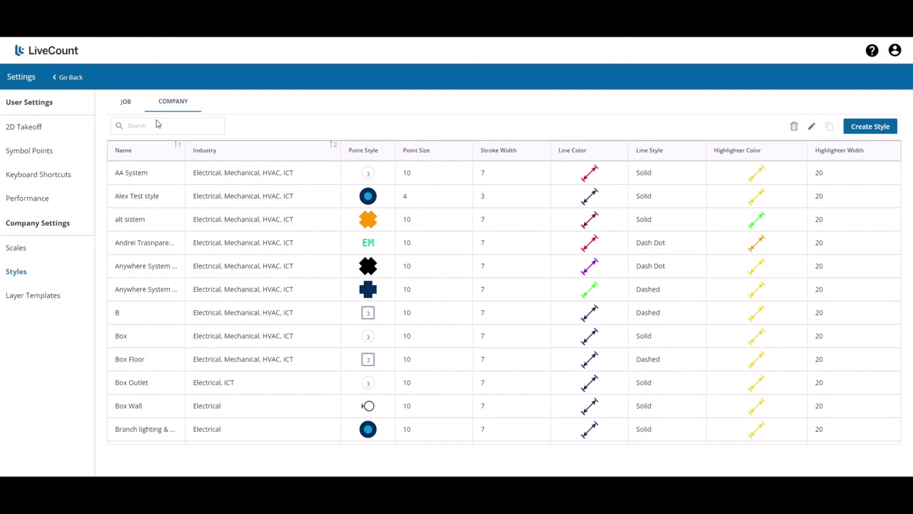
Step: Duplicate AA System as a new company style called 'Test Style'
left_click(152, 173)
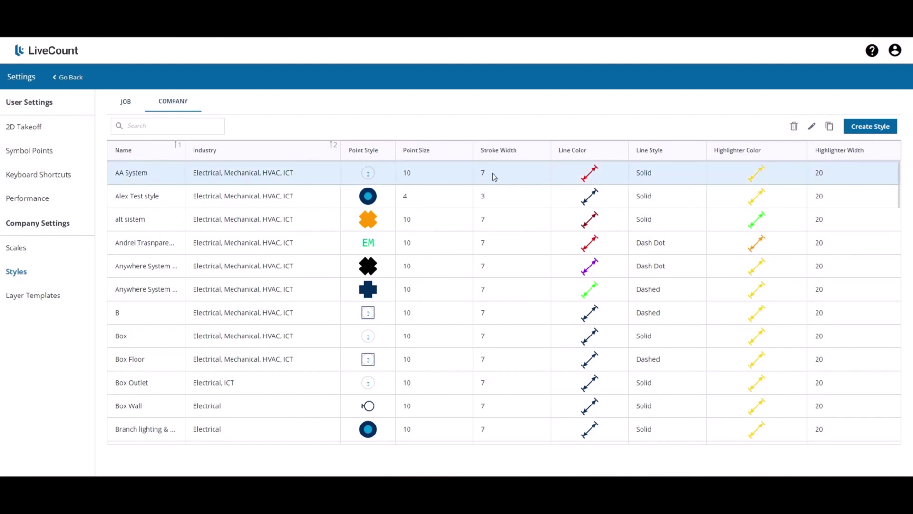
left_click(830, 127)
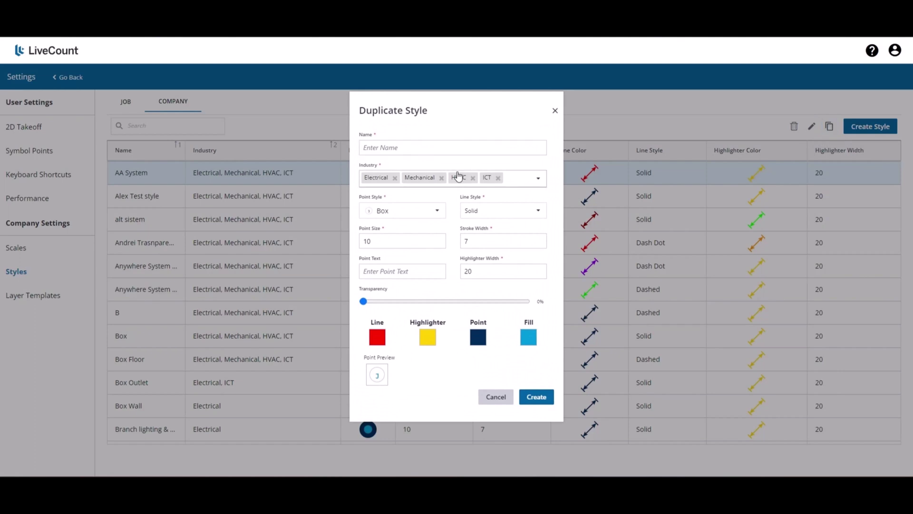
left_click(433, 150)
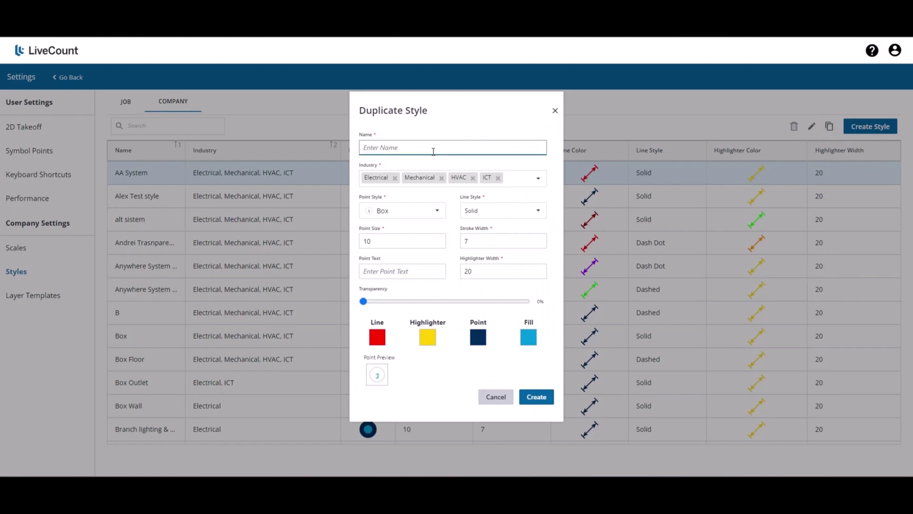
type("Test Style")
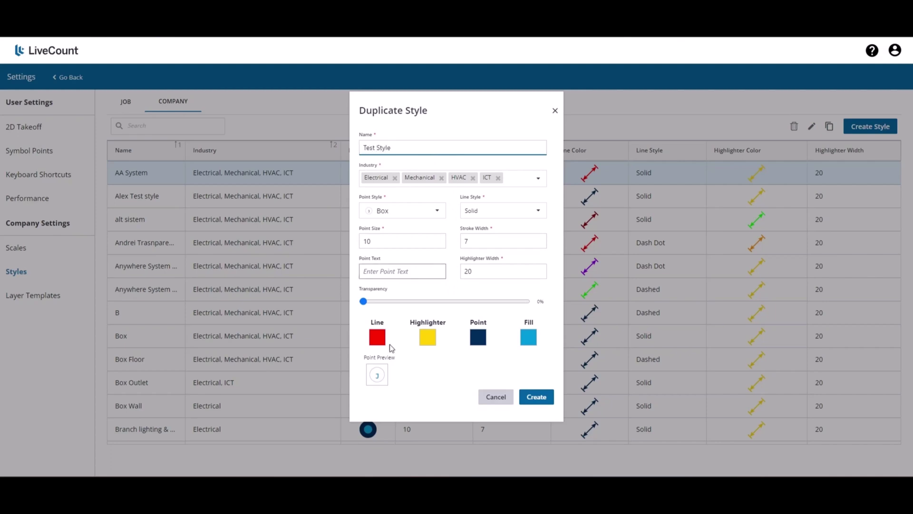
left_click(532, 403)
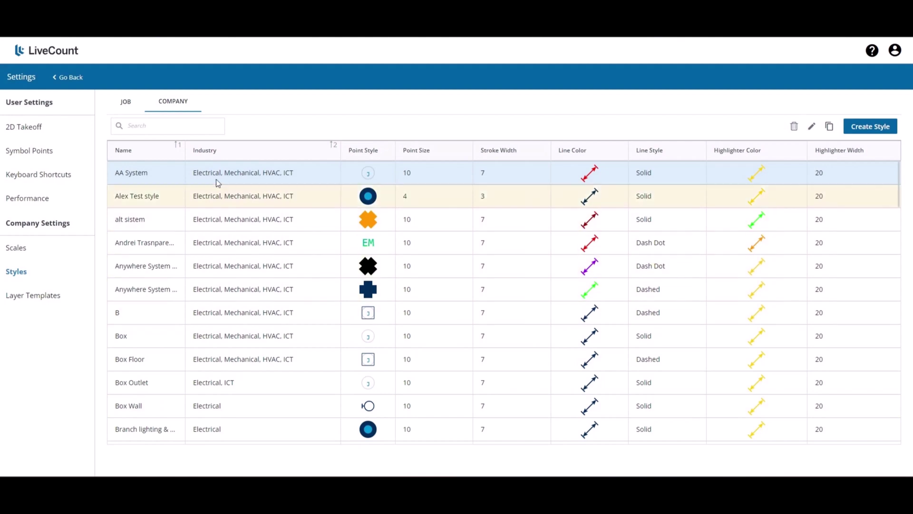
Step: From the Job tab, import Alex Test style, Company Style AAA and Test Style
left_click(132, 105)
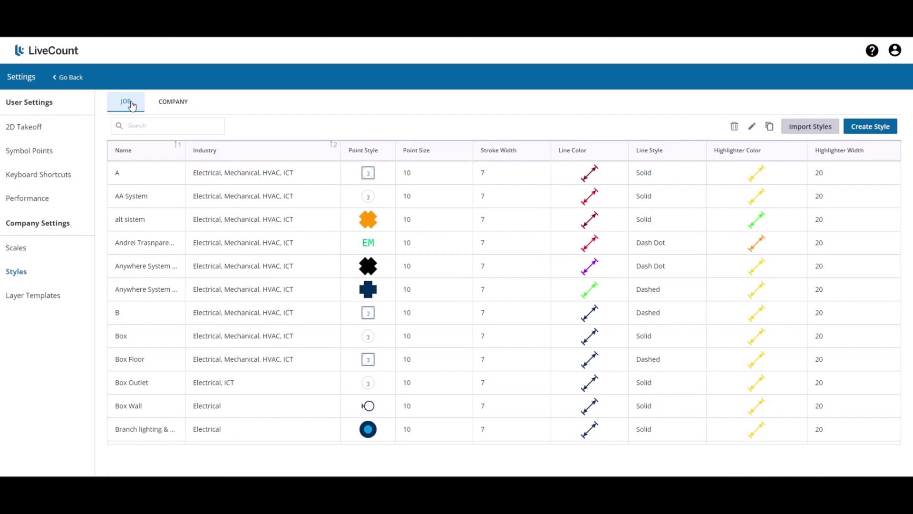
left_click(813, 127)
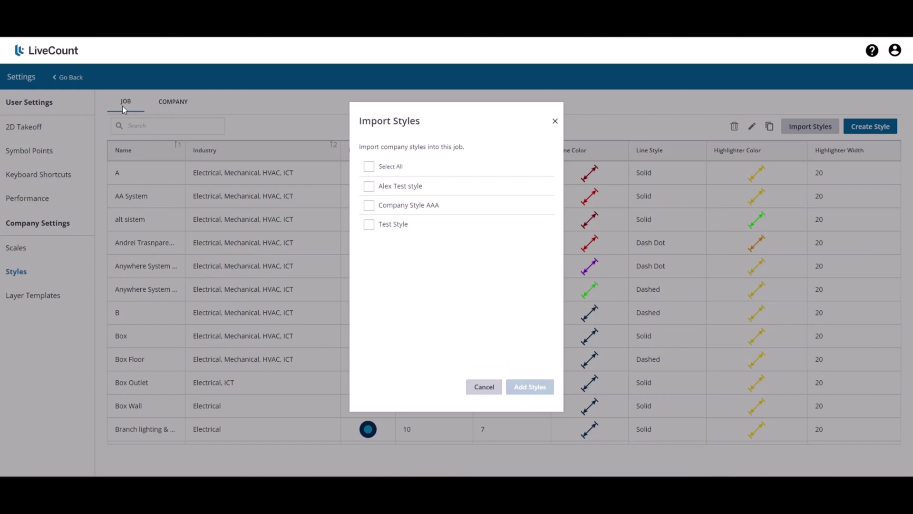
left_click(369, 186)
left_click(369, 205)
left_click(370, 225)
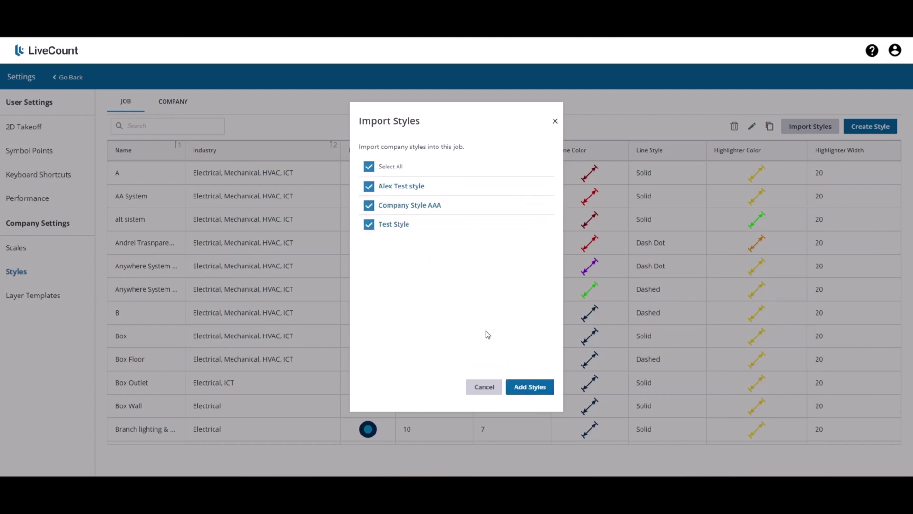
left_click(522, 390)
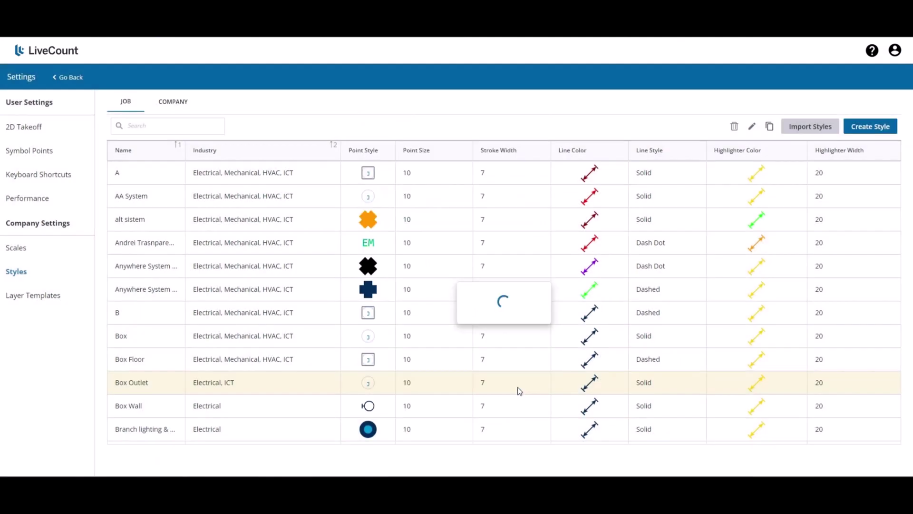